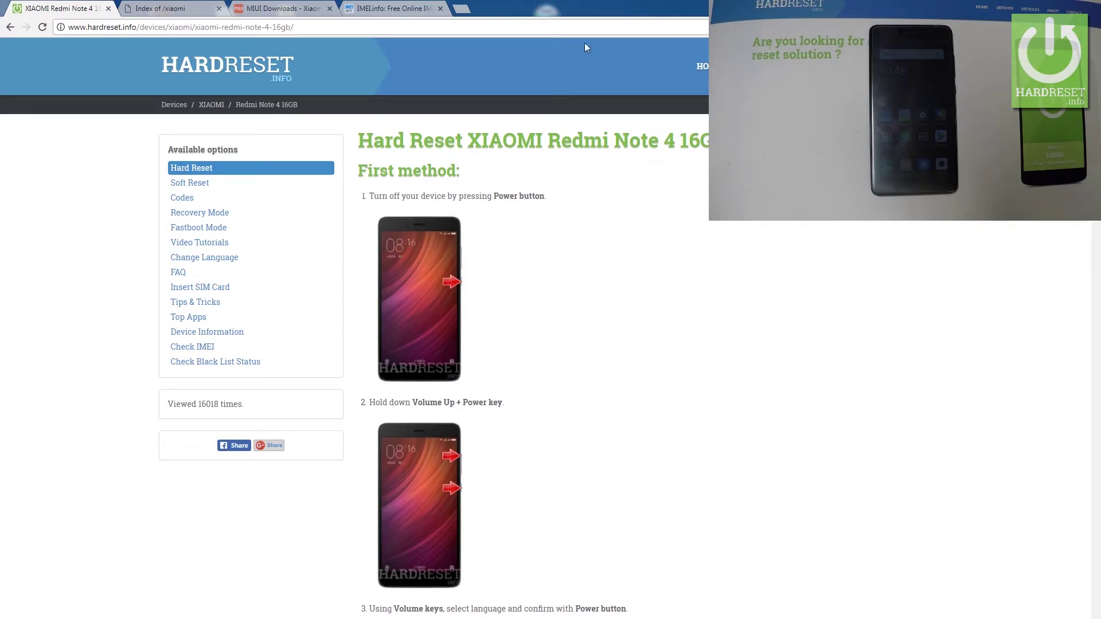
Switch to the Index of /xiaomi listing tab, then select and deselect part of its address
{"action": "left_click", "coordinate": [161, 8]}
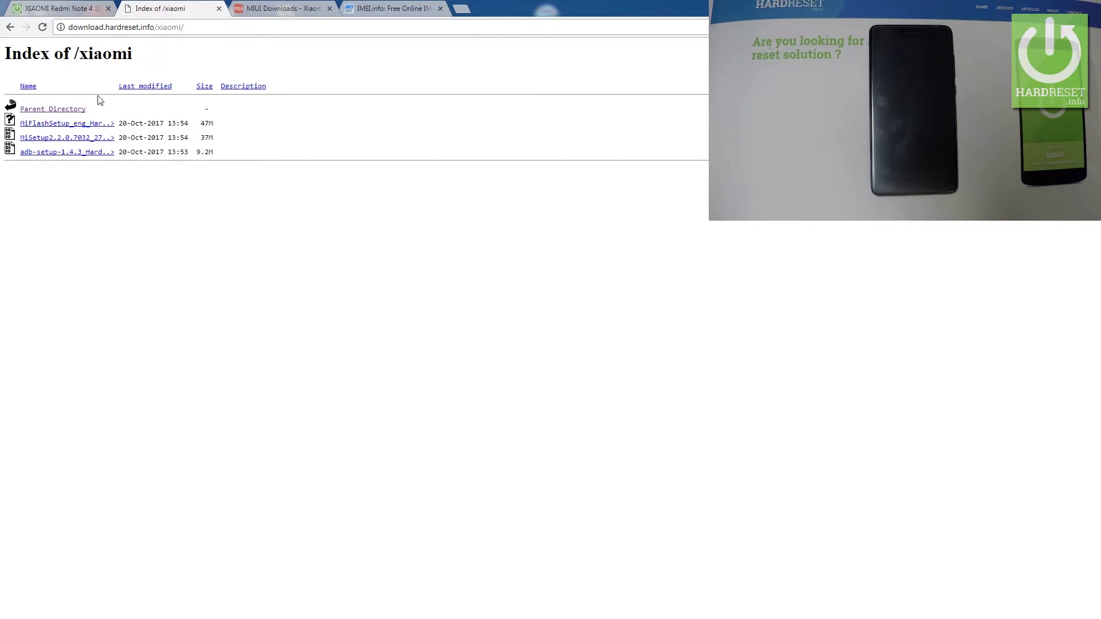
{"action": "left_click_drag", "start_coordinate": [79, 27], "coordinate": [237, 45]}
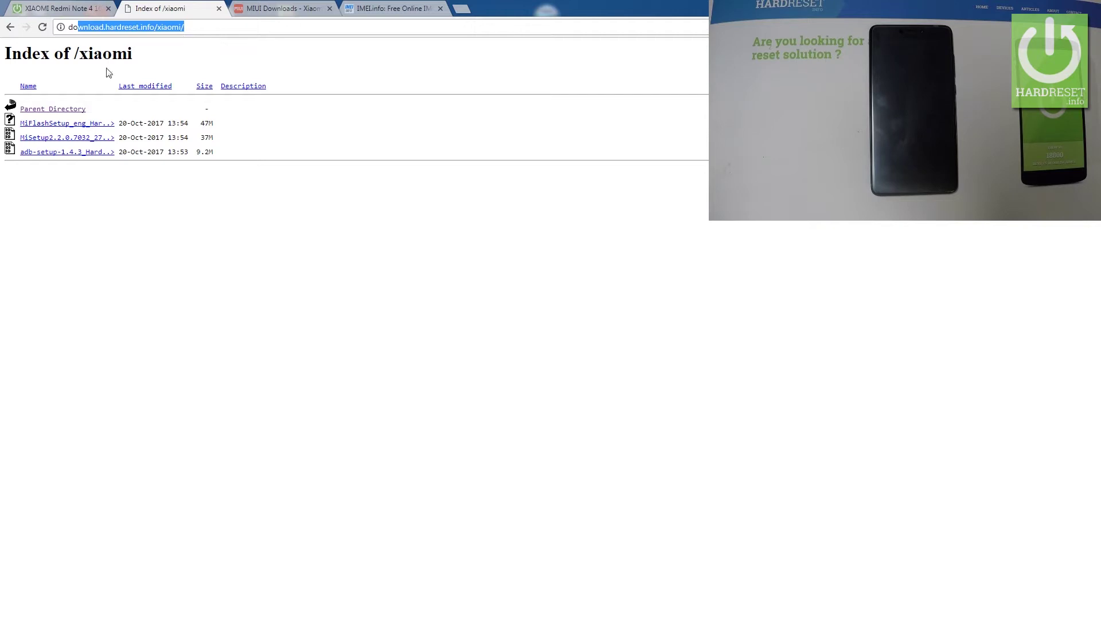
{"action": "left_click", "coordinate": [163, 28]}
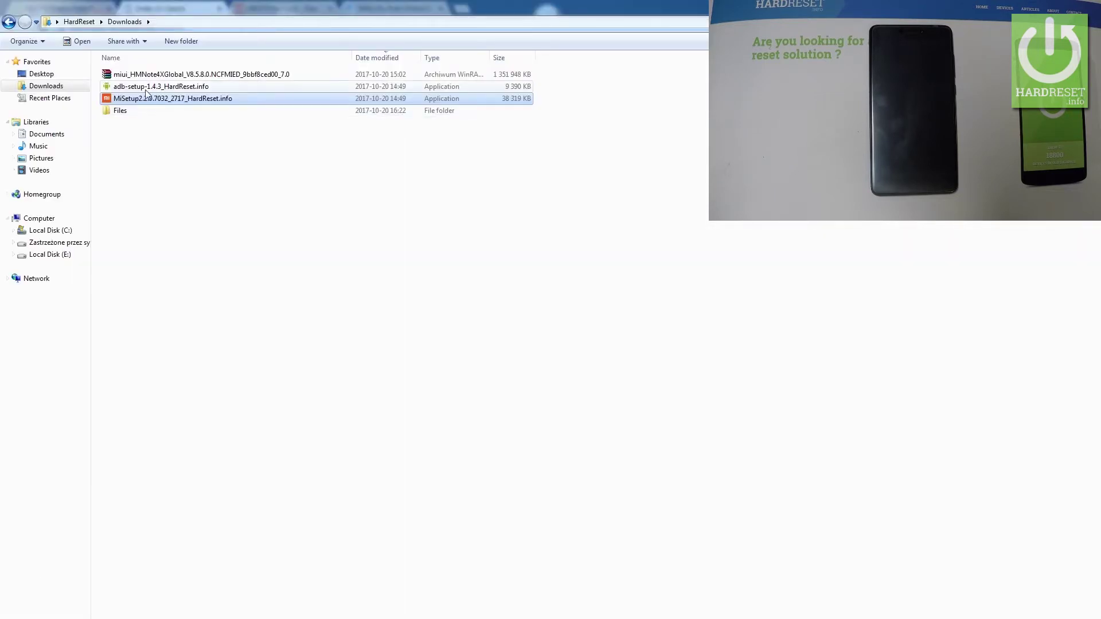
Run MiSetup from Downloads to install Mi PC Suite and dismiss the success message
{"action": "left_click", "coordinate": [148, 89]}
{"action": "double_click", "coordinate": [159, 99]}
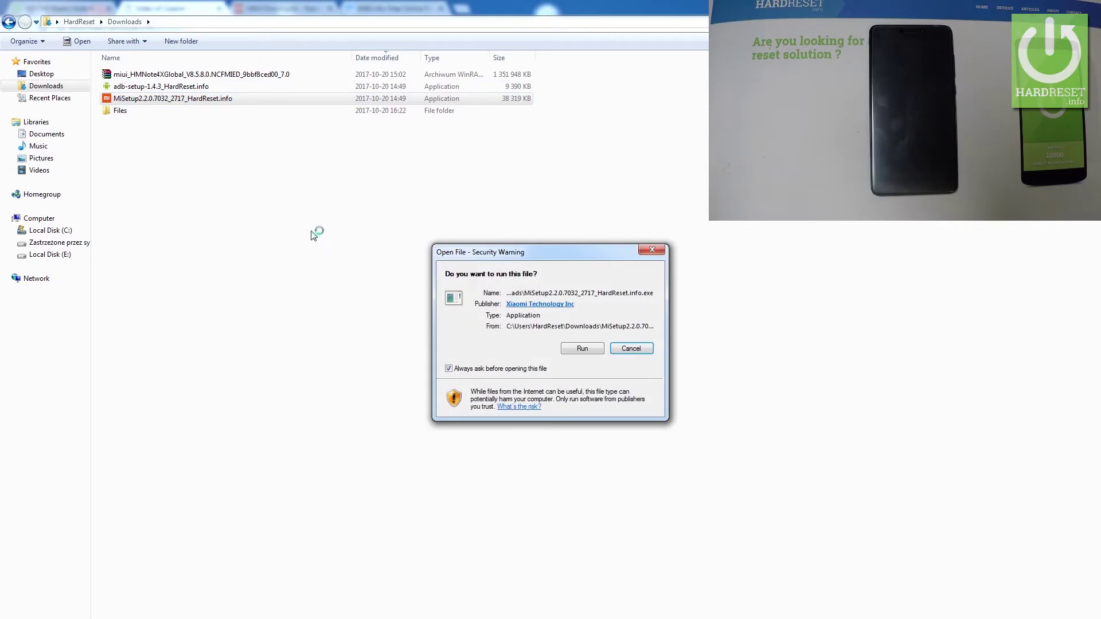
{"action": "left_click", "coordinate": [569, 350]}
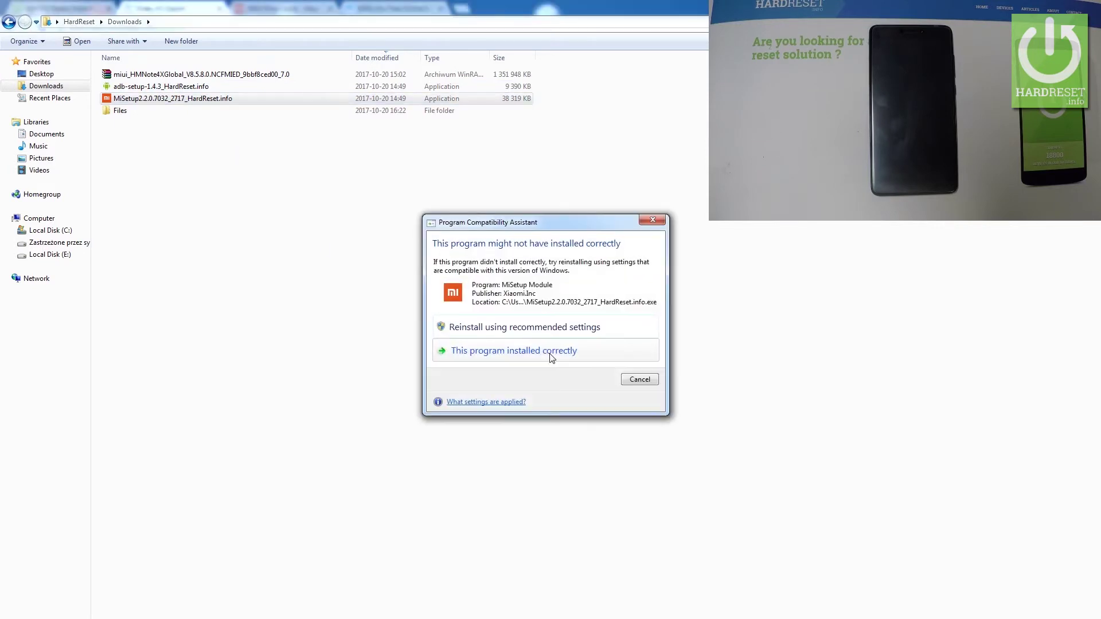
{"action": "left_click", "coordinate": [560, 417]}
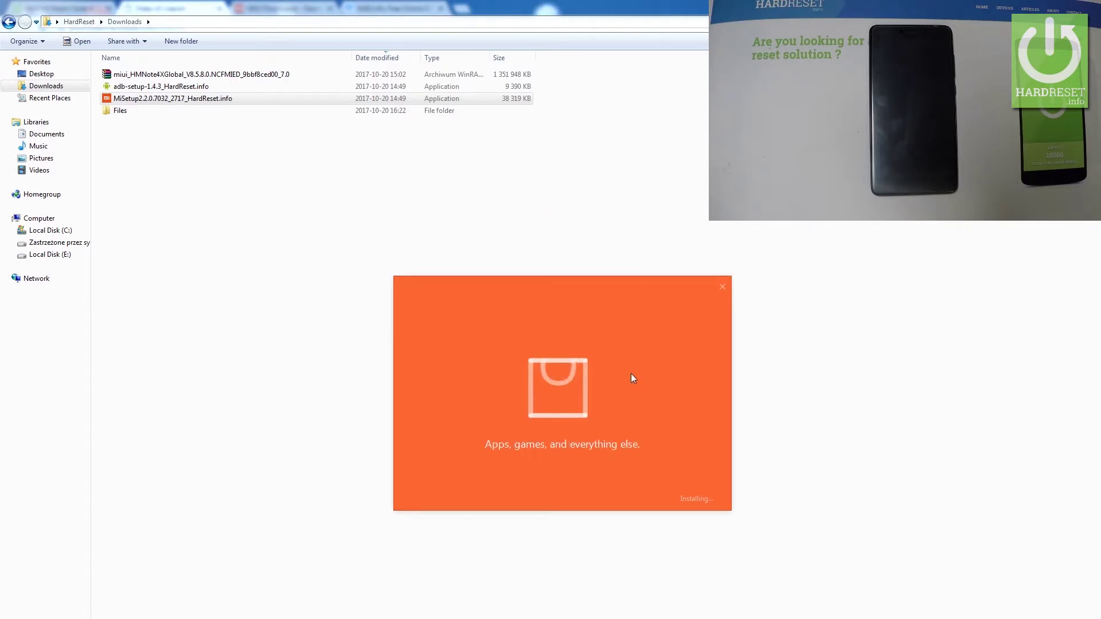
{"action": "left_click_drag", "start_coordinate": [630, 373], "coordinate": [600, 395]}
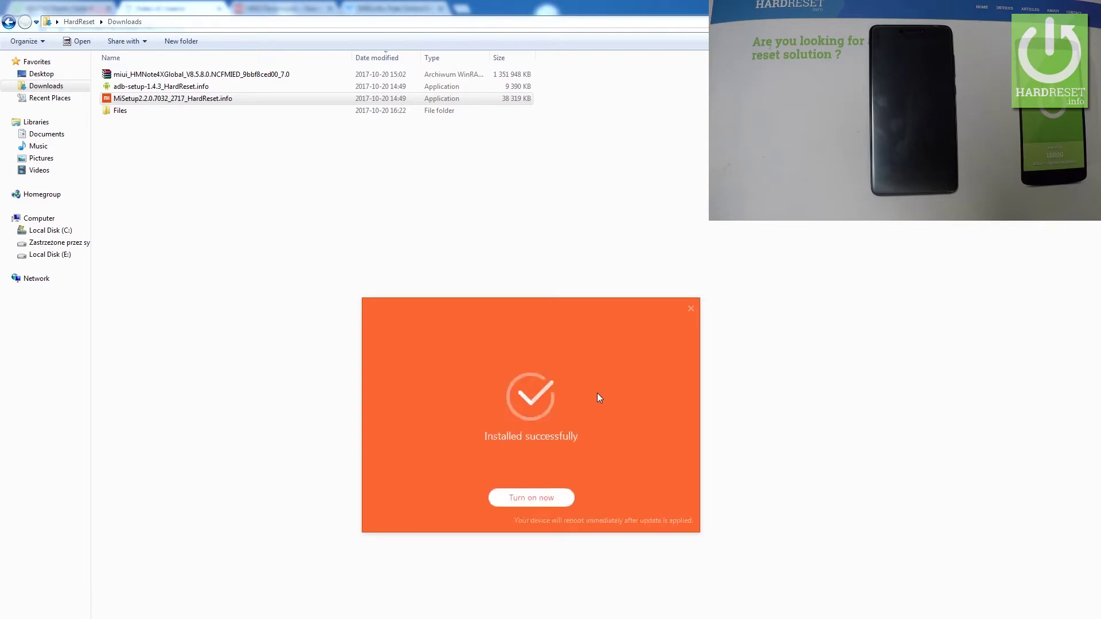
{"action": "left_click", "coordinate": [554, 500]}
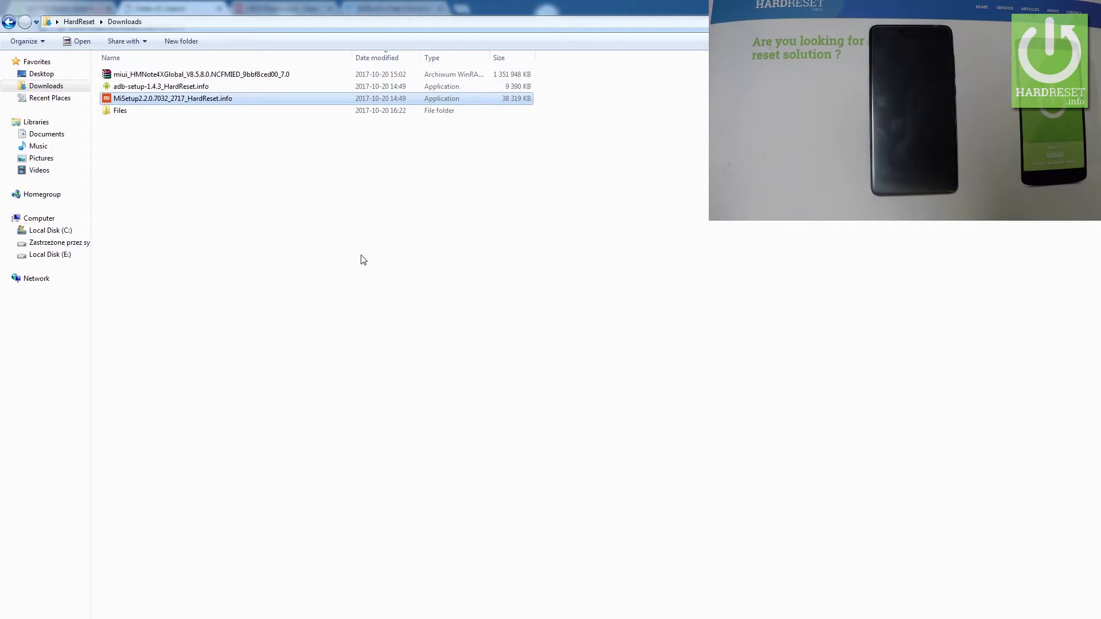
Run adb-setup and answer Y to install ADB, Fastboot system-wide and the device drivers
{"action": "double_click", "coordinate": [221, 87]}
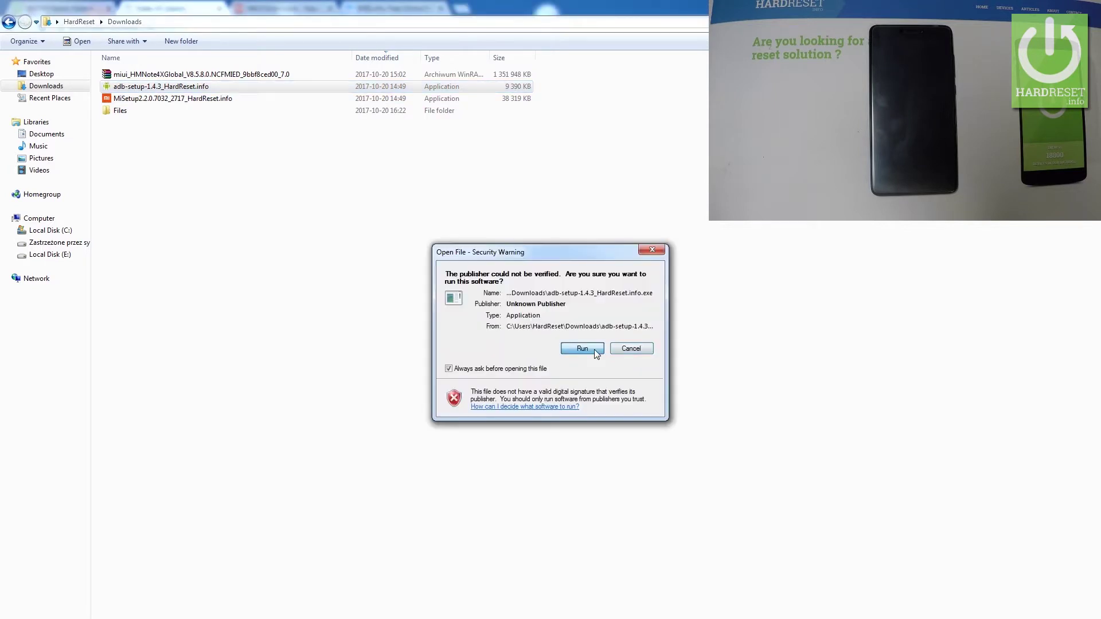
{"action": "left_click", "coordinate": [595, 351]}
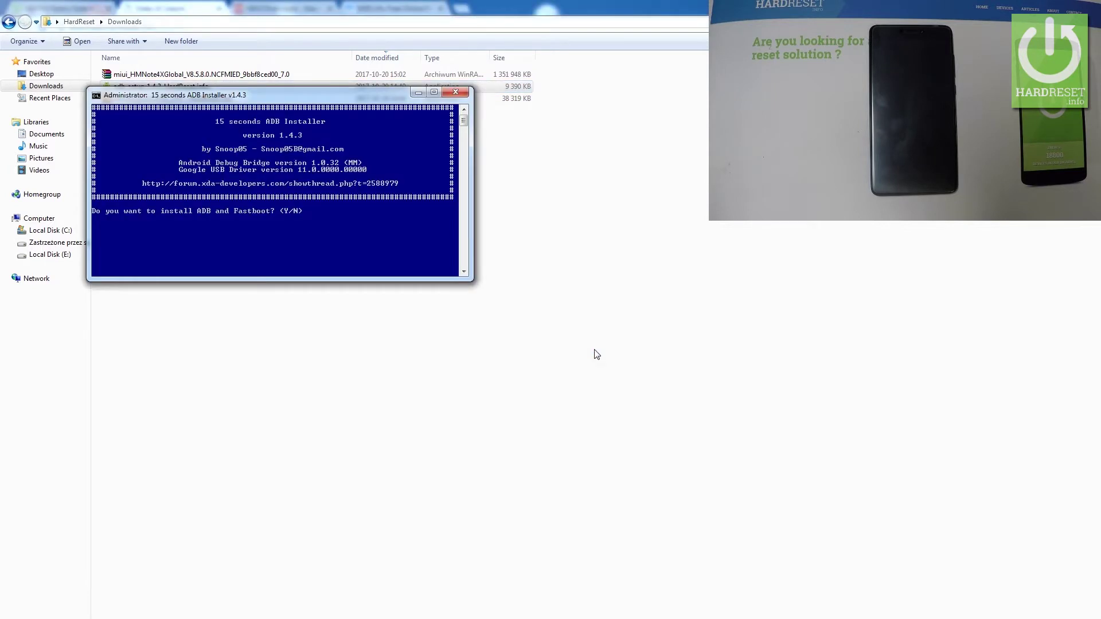
{"action": "type", "text": "Y"}
{"action": "key", "text": "Return"}
{"action": "type", "text": "Y"}
{"action": "key", "text": "Return"}
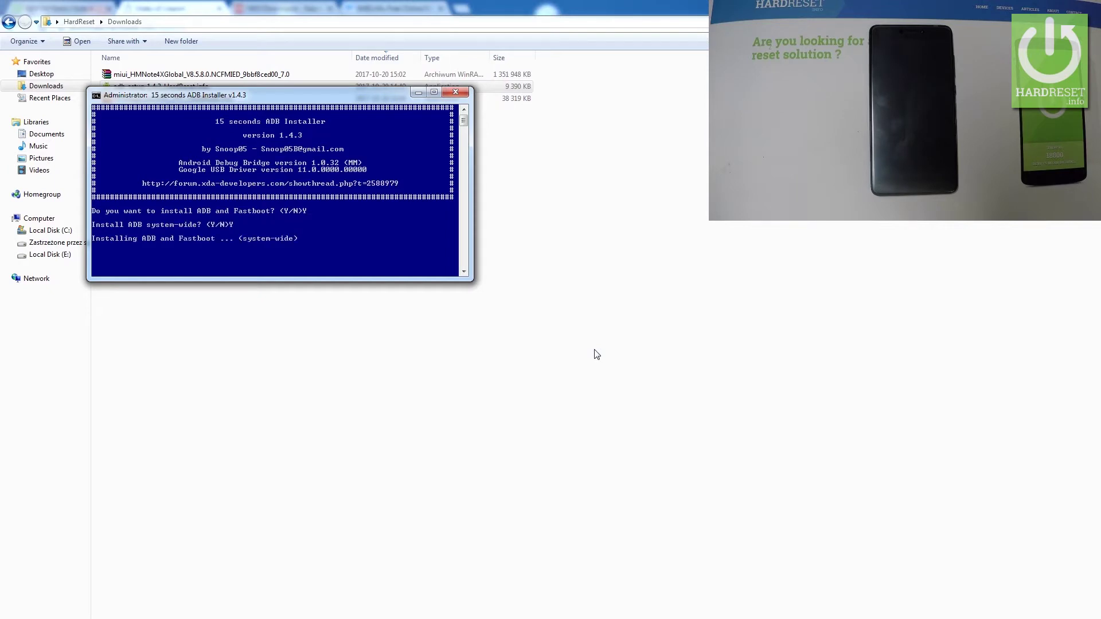
{"action": "type", "text": "Y"}
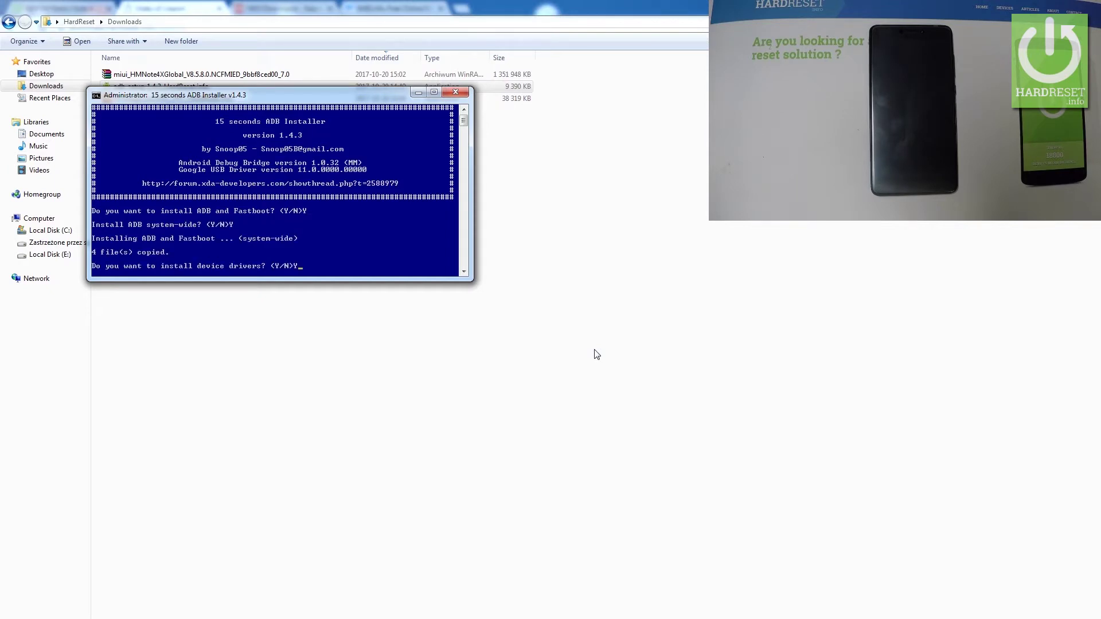
{"action": "type", "text": "Y"}
{"action": "key", "text": "Return"}
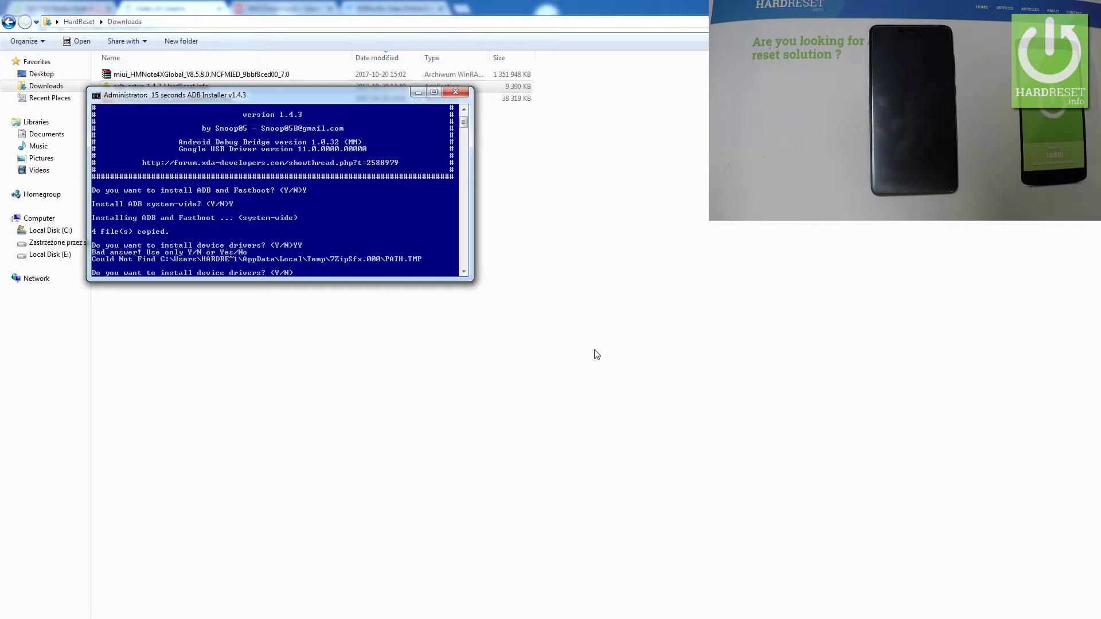
{"action": "type", "text": "Y"}
{"action": "key", "text": "Return"}
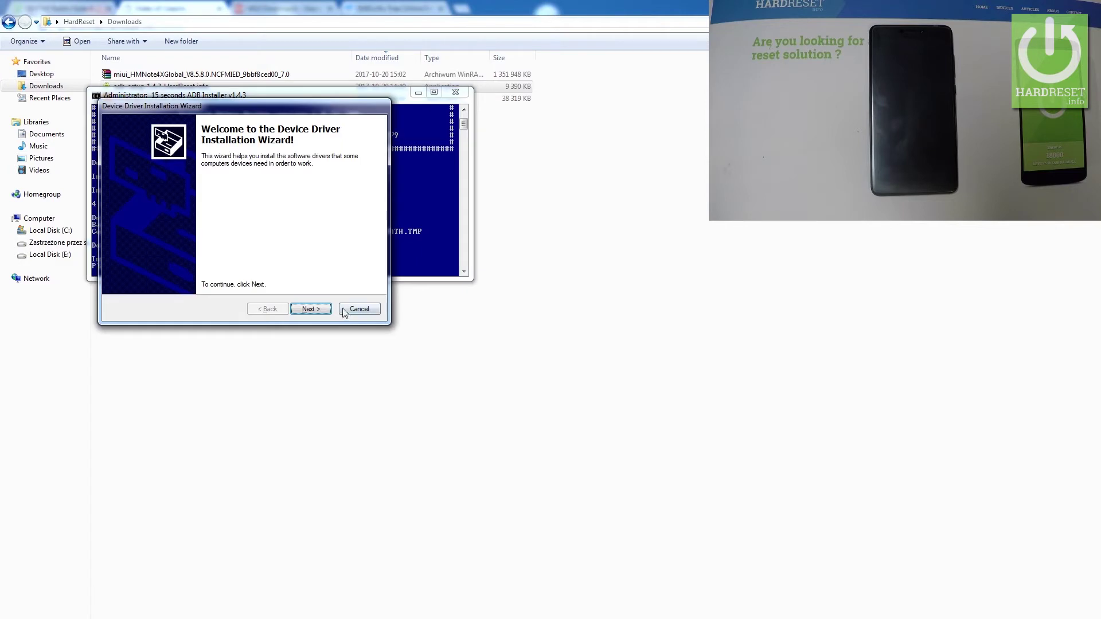
{"action": "left_click", "coordinate": [310, 308]}
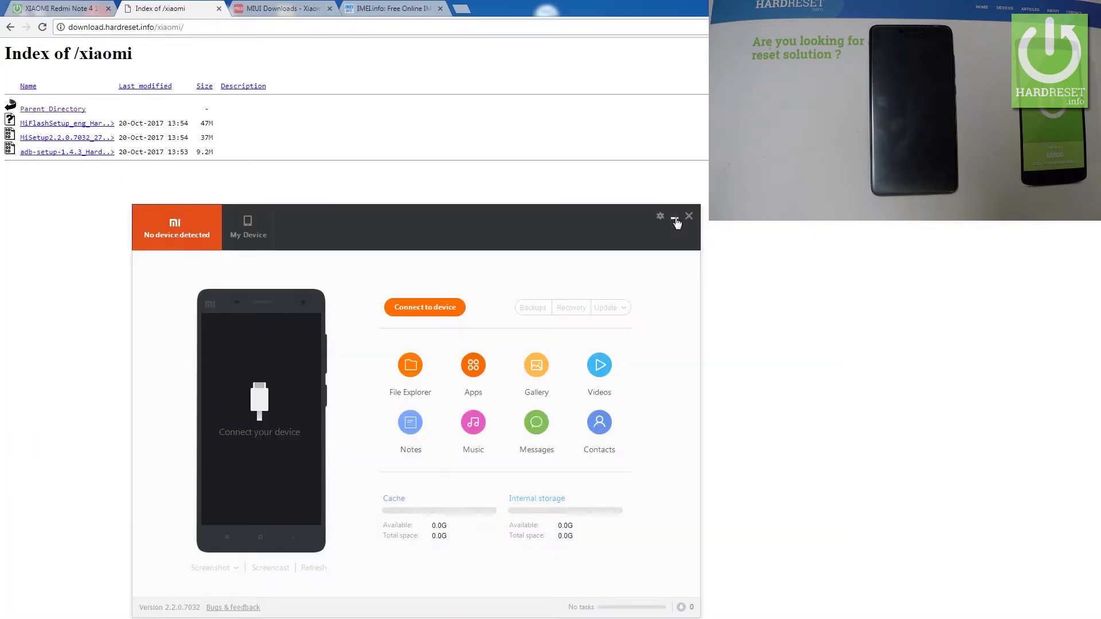
Close Mi PC Suite, open the Redmi Note 4 page on MIUI Downloads, then switch to IMEI.info
{"action": "left_click", "coordinate": [675, 219]}
{"action": "left_click", "coordinate": [258, 7]}
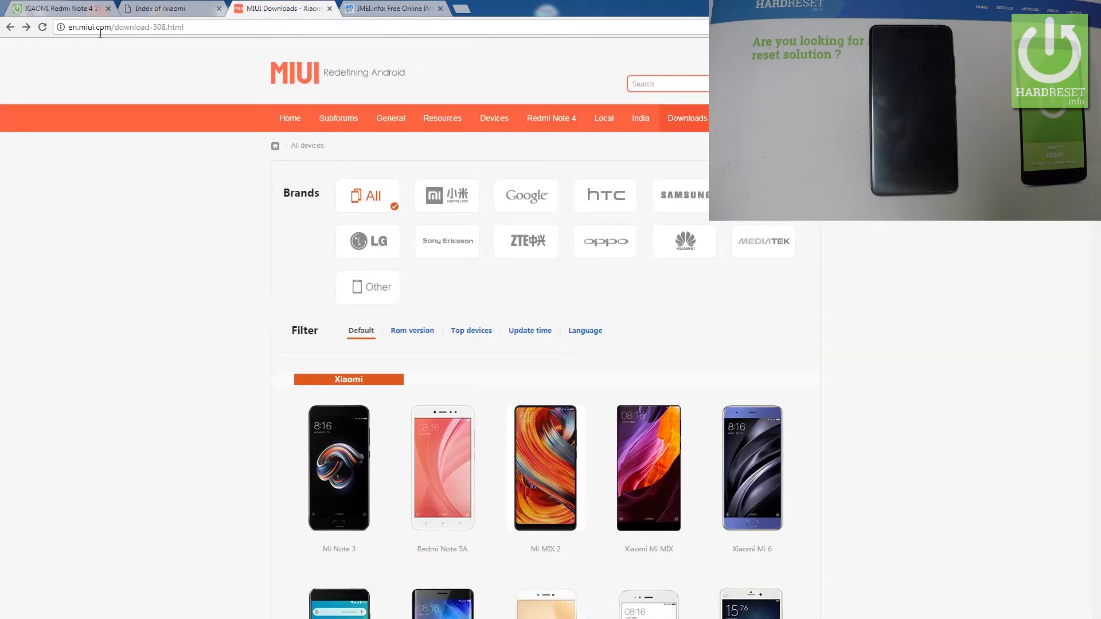
{"action": "scroll", "coordinate": [122, 260], "scroll_direction": "down", "scroll_amount": 10}
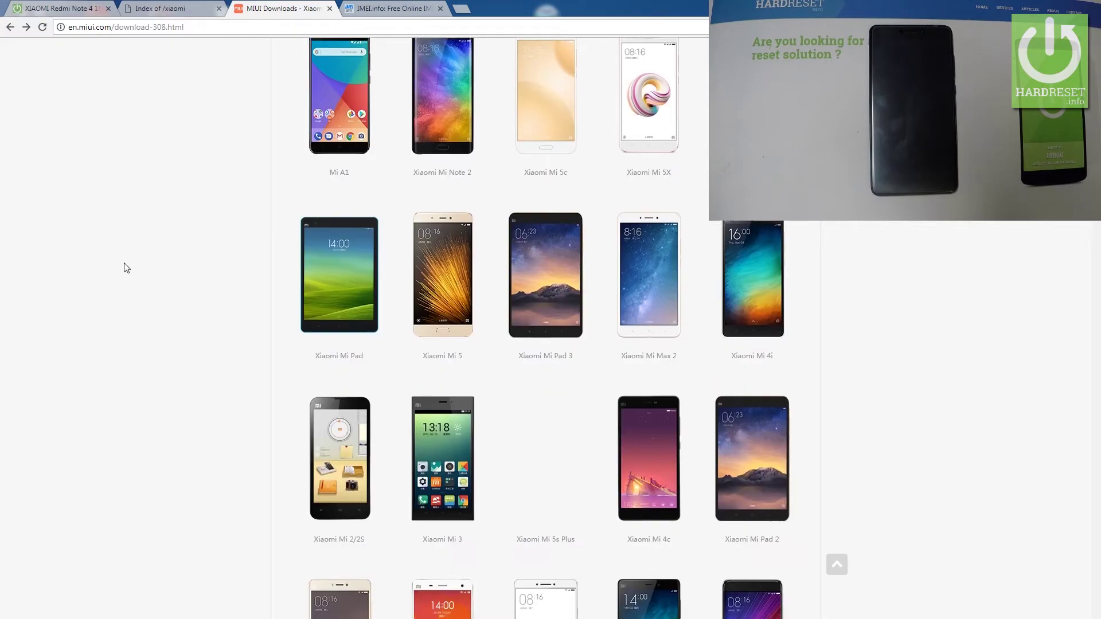
{"action": "scroll", "coordinate": [538, 472], "scroll_direction": "down", "scroll_amount": 2}
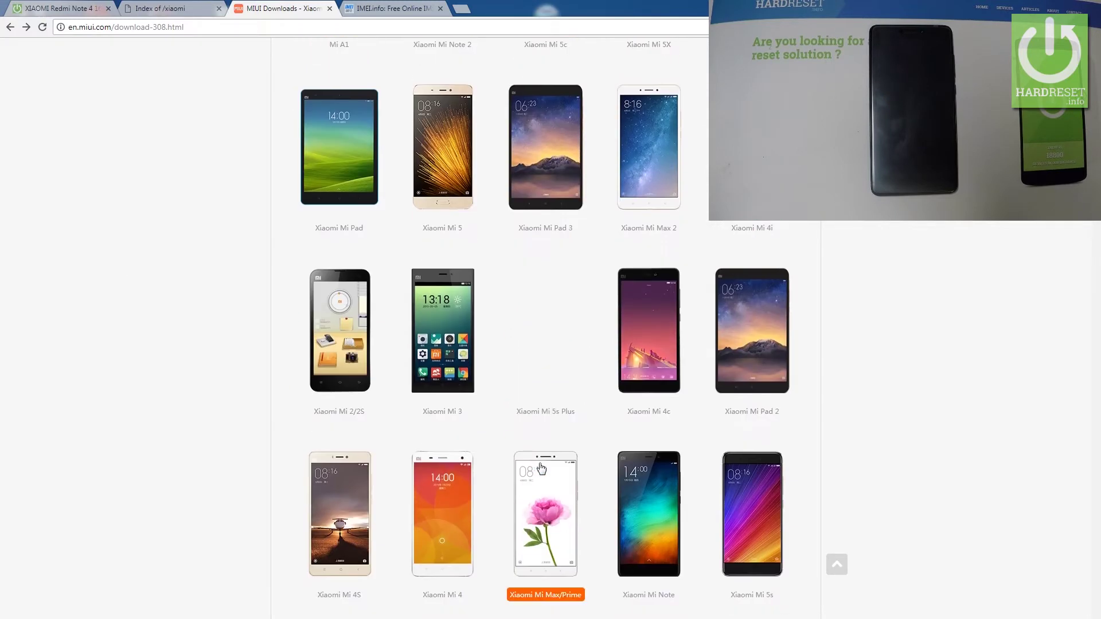
{"action": "scroll", "coordinate": [539, 470], "scroll_direction": "down", "scroll_amount": 3}
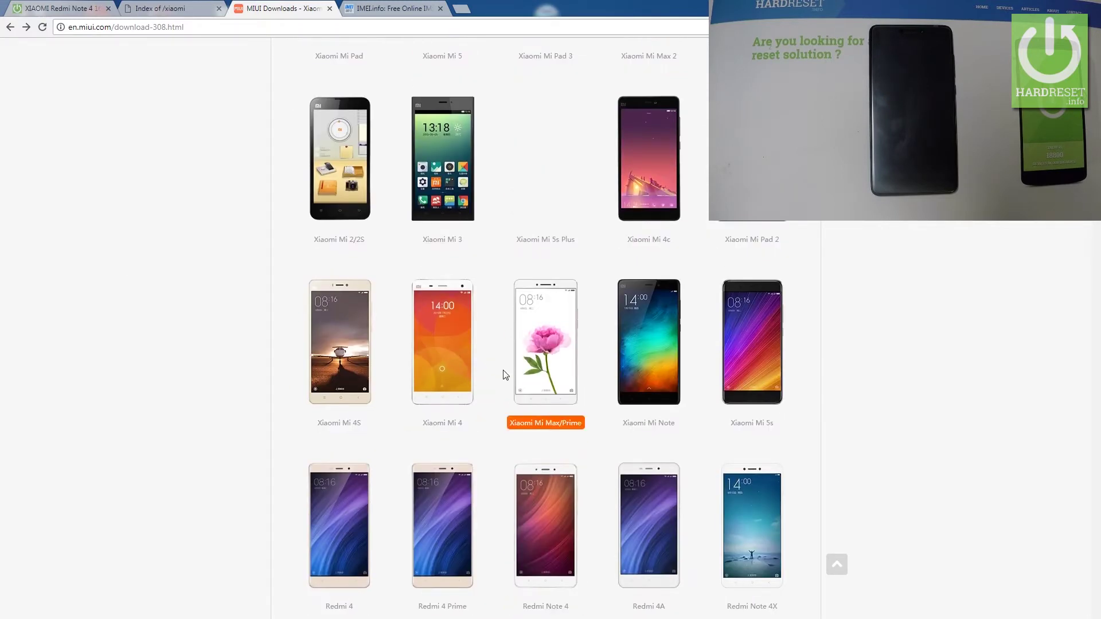
{"action": "scroll", "coordinate": [504, 374], "scroll_direction": "up", "scroll_amount": 4}
{"action": "scroll", "coordinate": [519, 422], "scroll_direction": "down", "scroll_amount": 7}
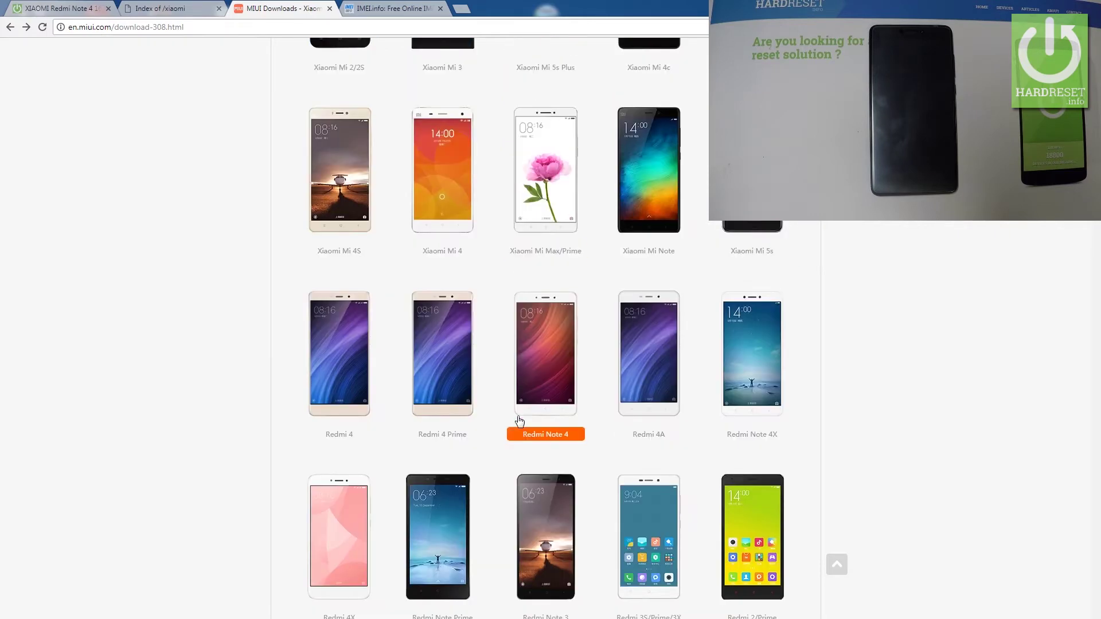
{"action": "left_click", "coordinate": [551, 353]}
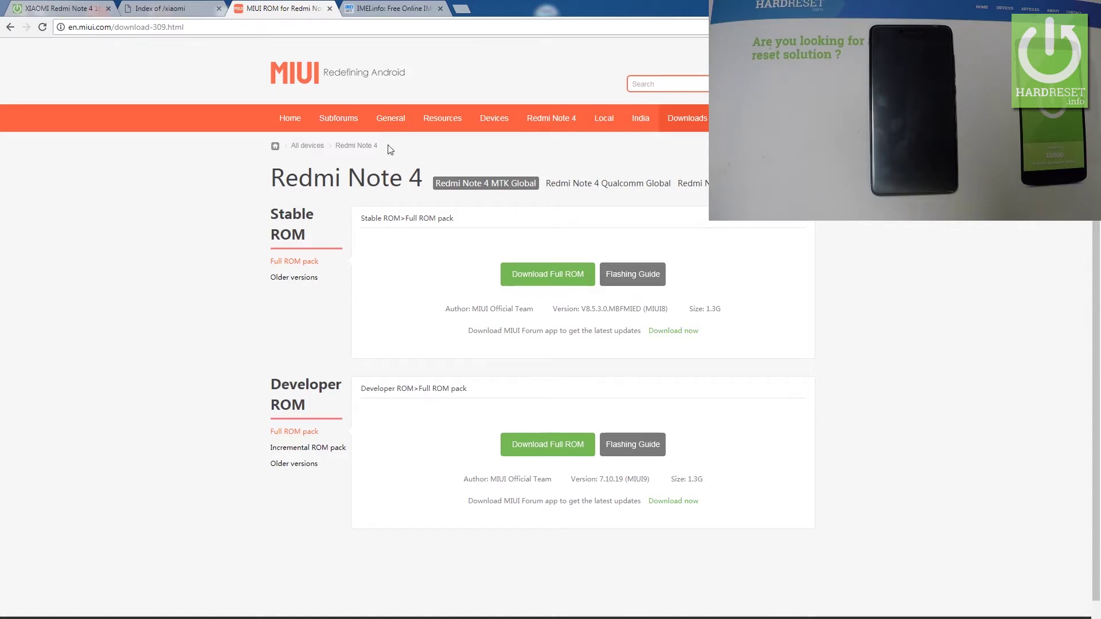
{"action": "left_click", "coordinate": [396, 6]}
{"action": "left_click", "coordinate": [302, 28]}
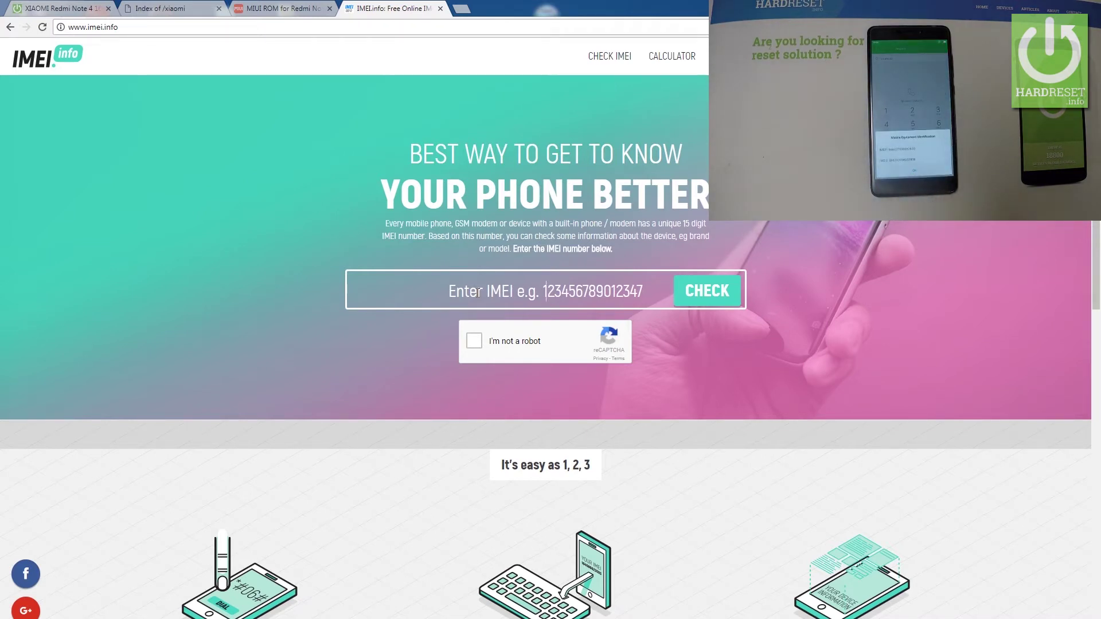
Paste the phone's IMEI into the field and pass the store front image challenge
{"action": "left_click", "coordinate": [479, 293]}
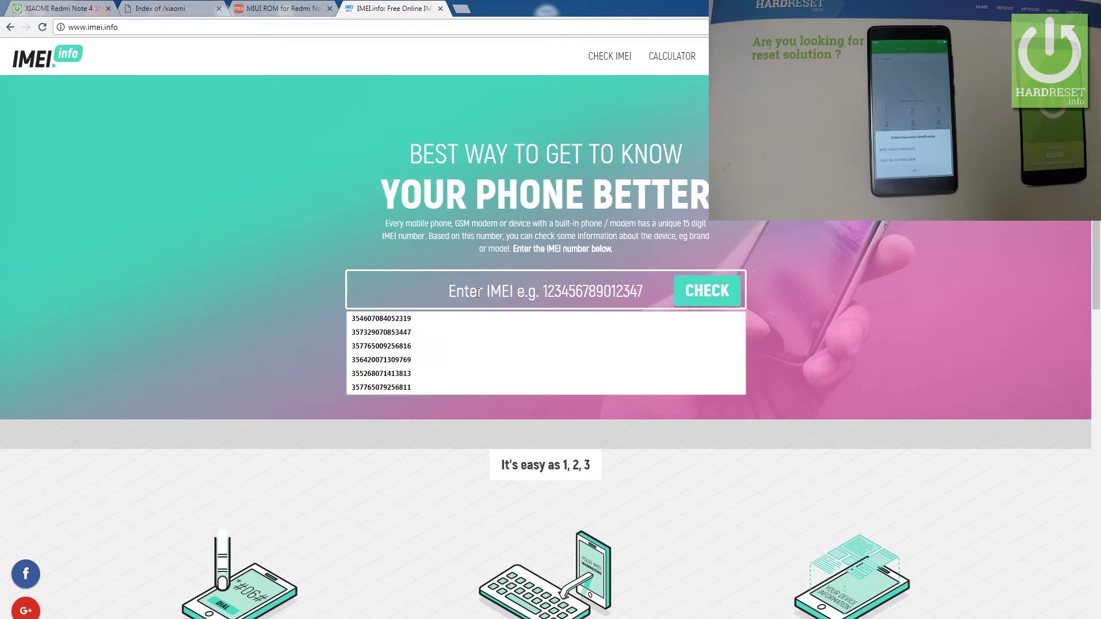
{"action": "key", "text": "ctrl+v"}
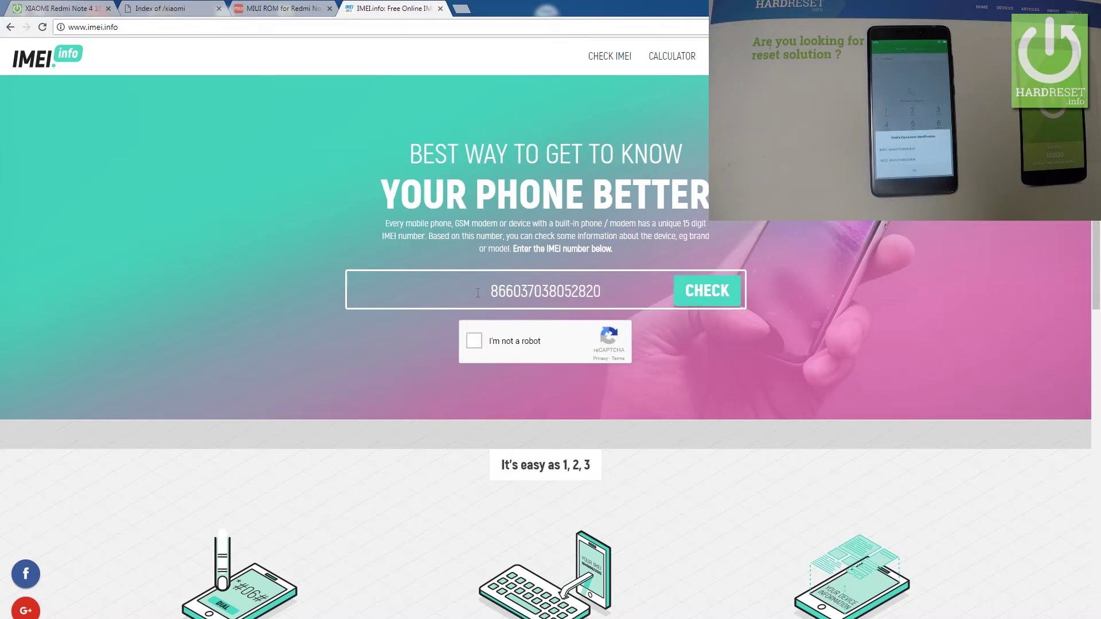
{"action": "left_click", "coordinate": [507, 344]}
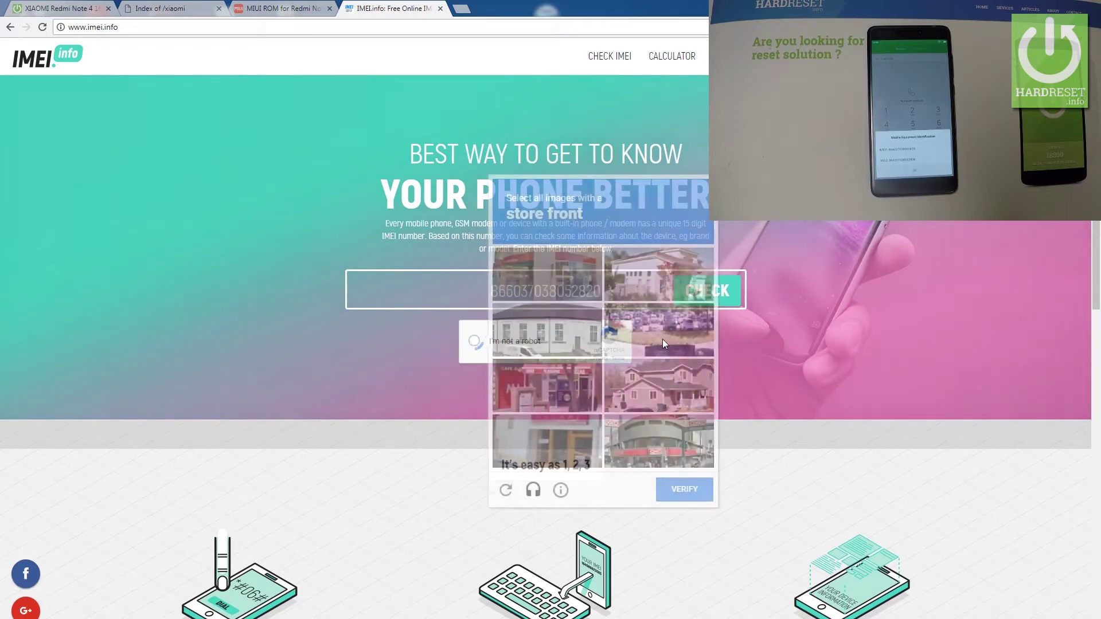
{"action": "left_click", "coordinate": [535, 260]}
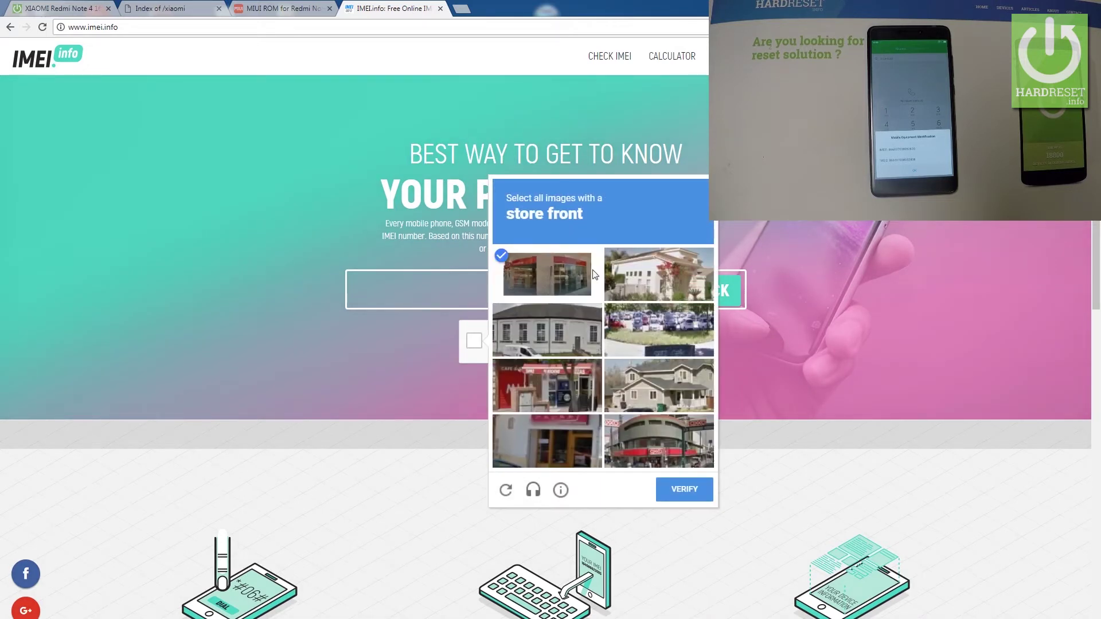
{"action": "left_click", "coordinate": [563, 448]}
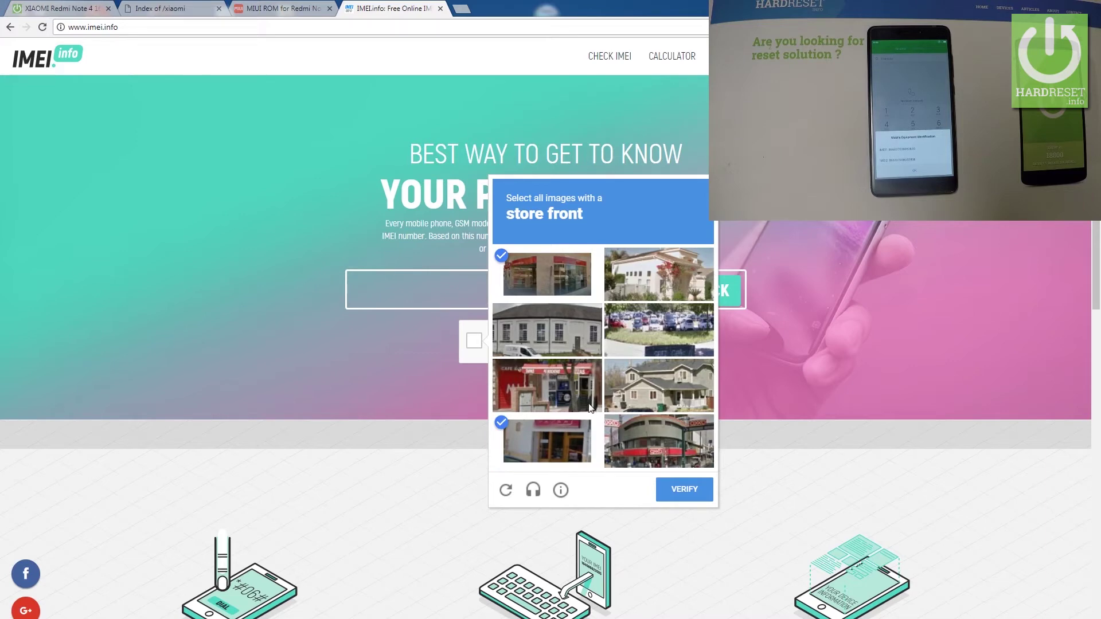
{"action": "left_click", "coordinate": [565, 384]}
{"action": "left_click", "coordinate": [695, 489]}
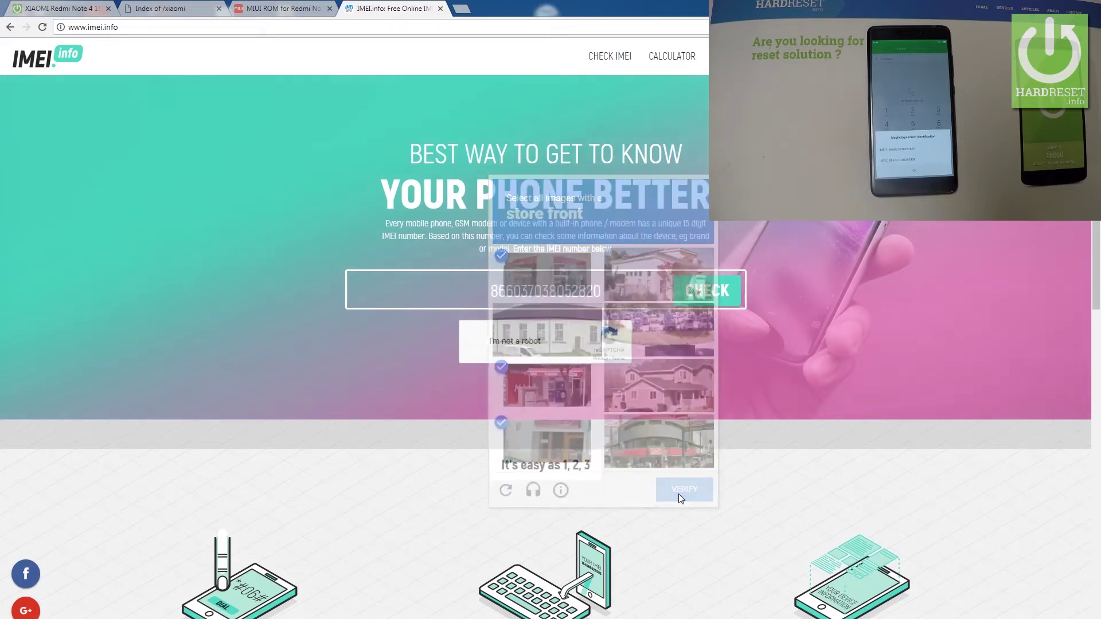
Check the IMEI and highlight Qualcomm in the results' Chipset row
{"action": "left_click", "coordinate": [695, 302]}
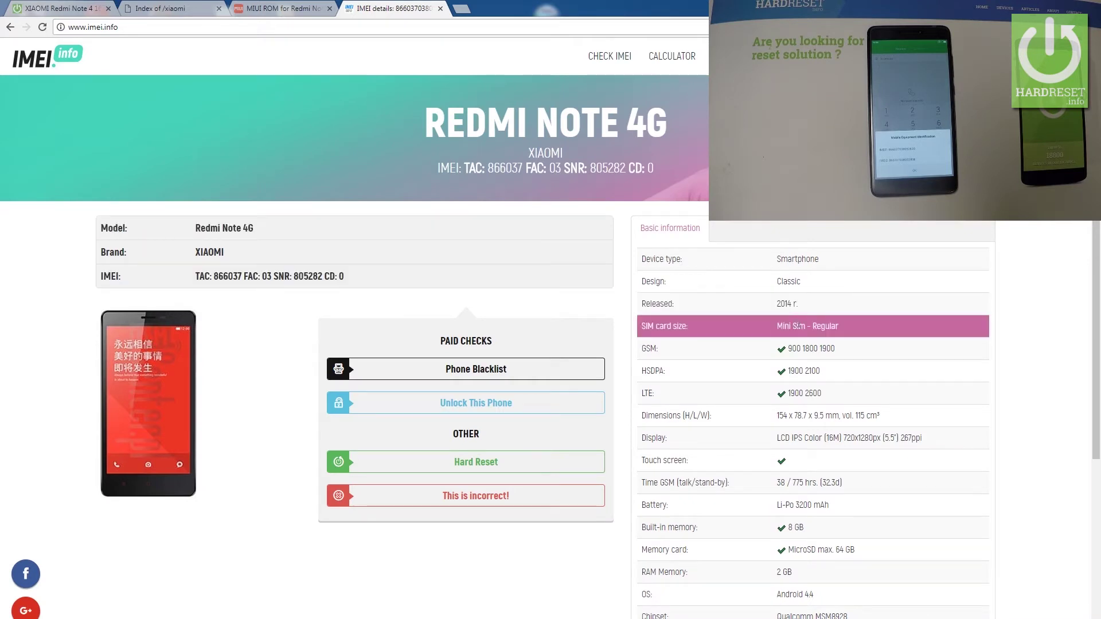
{"action": "scroll", "coordinate": [798, 325], "scroll_direction": "down", "scroll_amount": 1}
{"action": "double_click", "coordinate": [794, 559]}
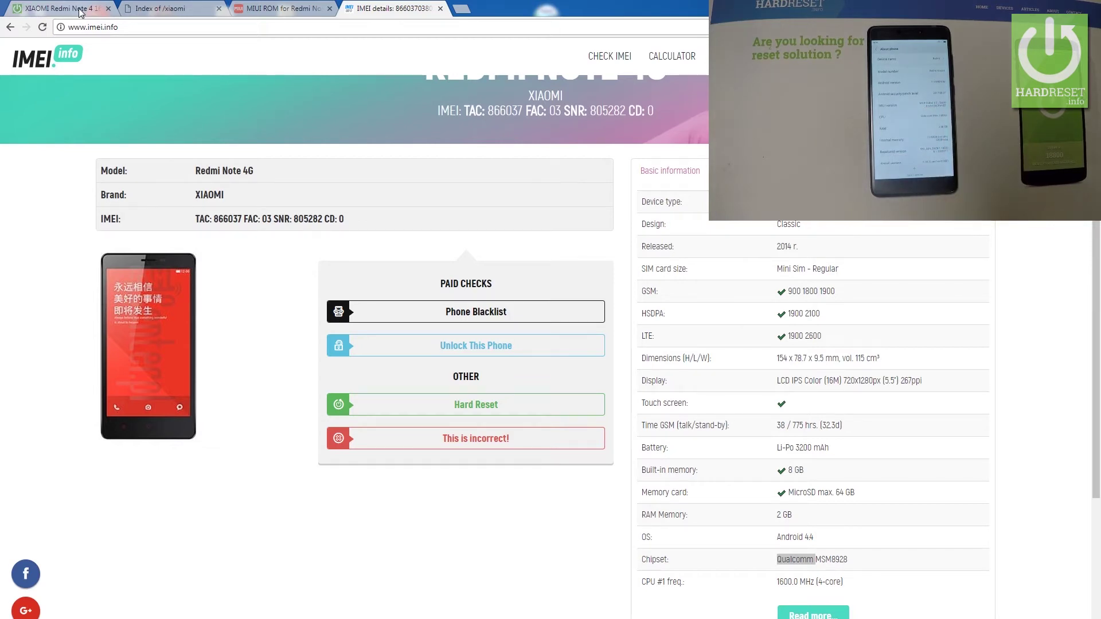
Download the Redmi Note 4 Qualcomm Global stable ROM V8.5.8.0.NCFMIED and show it in its folder
{"action": "left_click", "coordinate": [295, 8]}
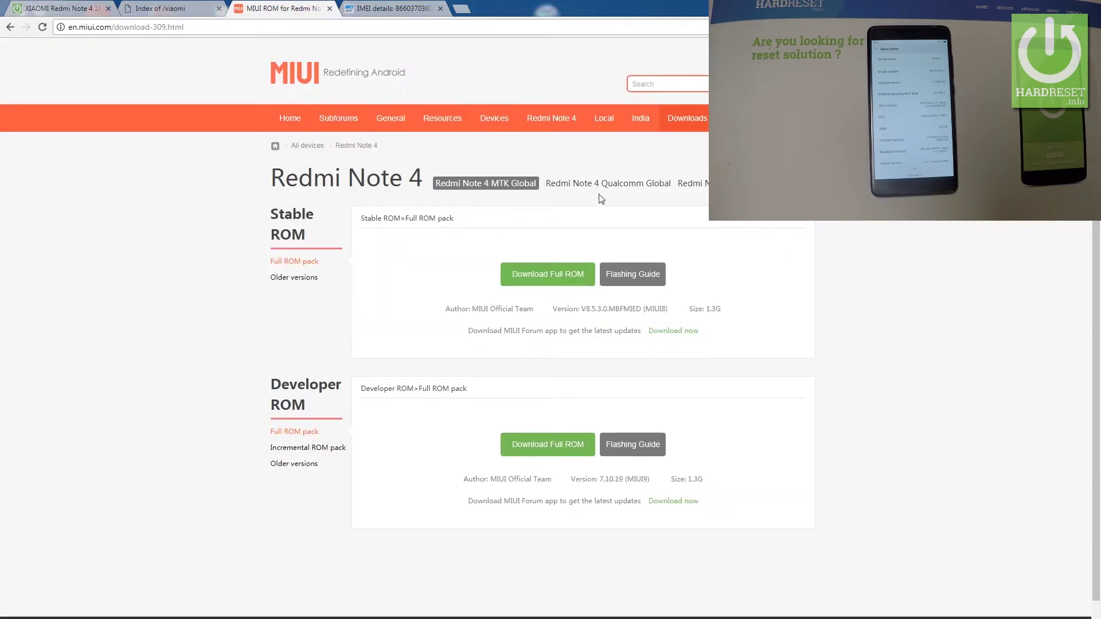
{"action": "left_click", "coordinate": [571, 188]}
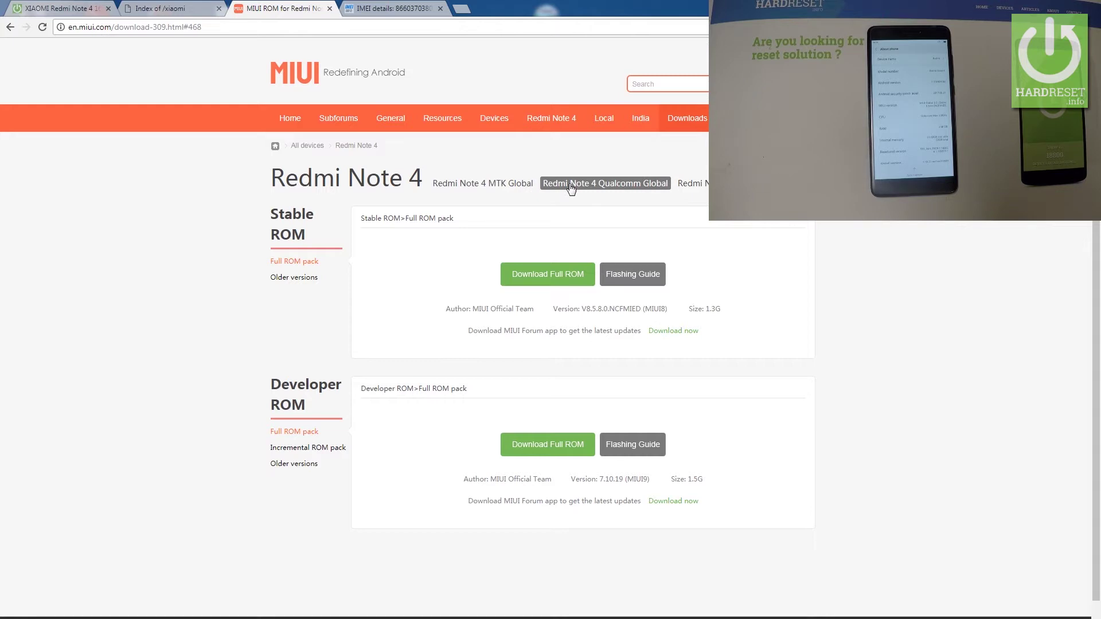
{"action": "triple_click", "coordinate": [293, 208]}
{"action": "left_click", "coordinate": [296, 229]}
{"action": "left_click", "coordinate": [550, 283]}
{"action": "right_click", "coordinate": [112, 617]}
{"action": "left_click", "coordinate": [163, 608]}
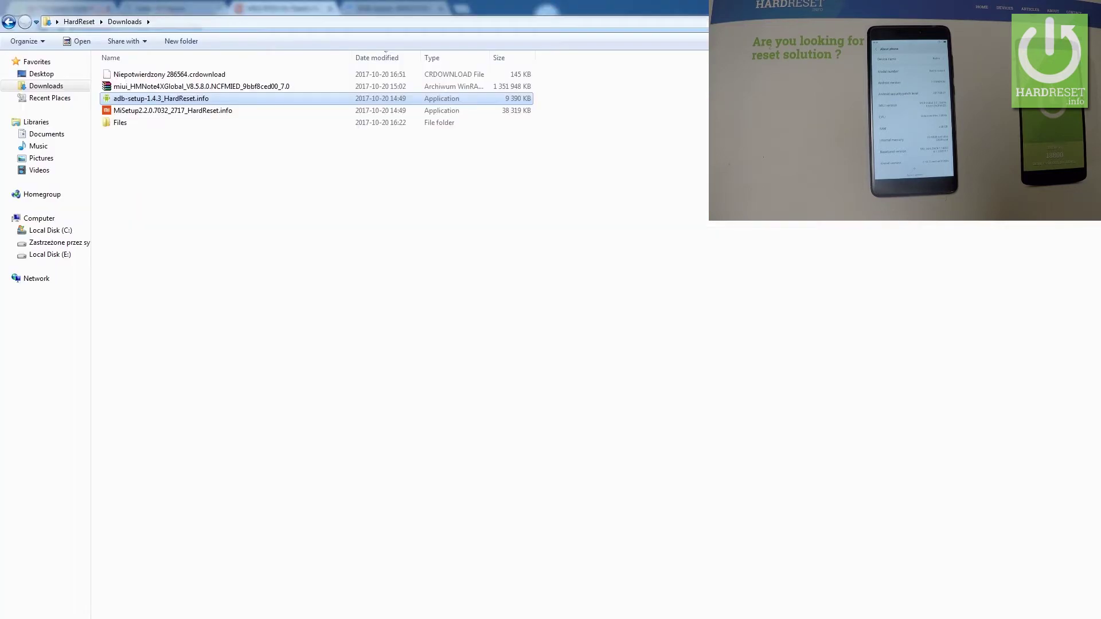
Select the miui_HMNote4XGlobal_V8.5.8.0 archive in Downloads
{"action": "left_click", "coordinate": [210, 87]}
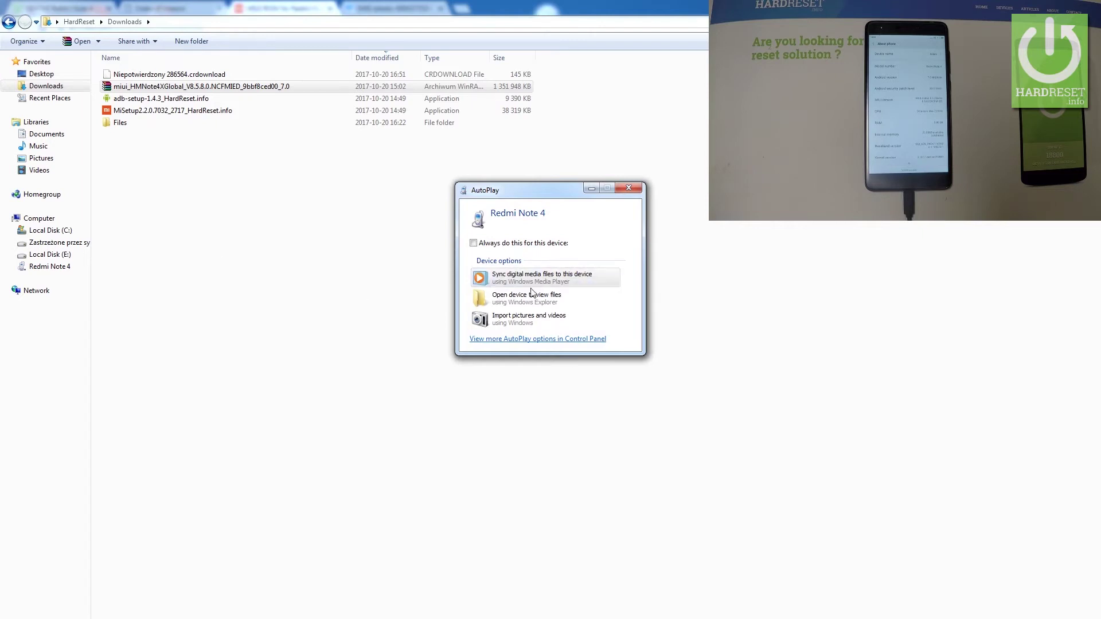
Dismiss AutoPlay and open the Redmi Note 4 from the Computer view
{"action": "left_click", "coordinate": [631, 188]}
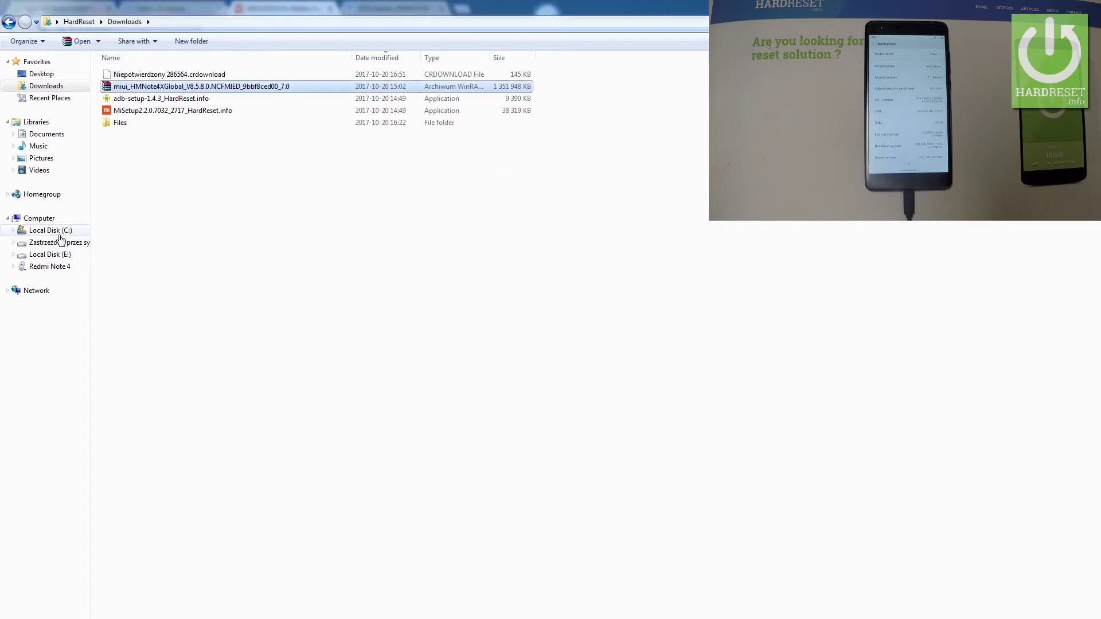
{"action": "left_click", "coordinate": [39, 218]}
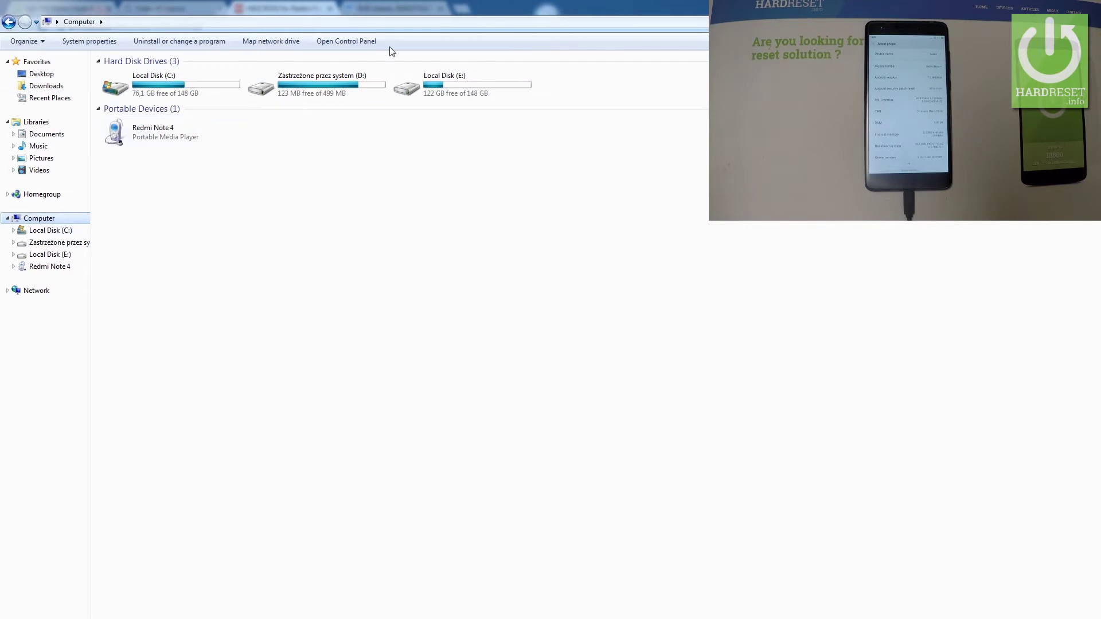
{"action": "double_click", "coordinate": [153, 133]}
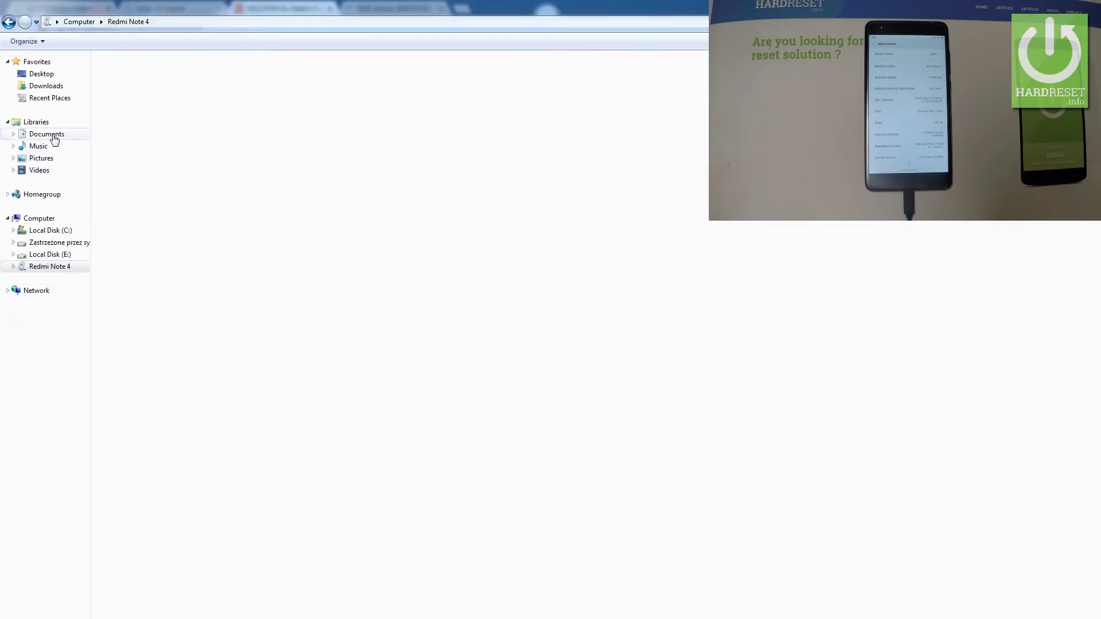
Copy the ROM archive from Downloads onto the Redmi Note 4, then close the copy error
{"action": "left_click", "coordinate": [56, 86]}
{"action": "left_click", "coordinate": [194, 87]}
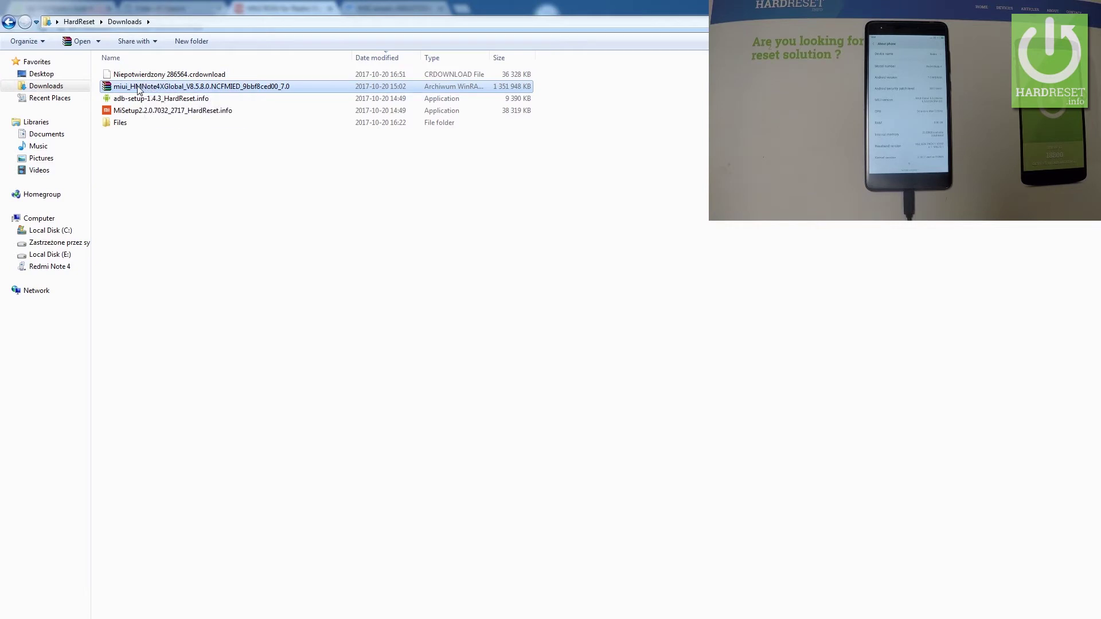
{"action": "left_click", "coordinate": [74, 265]}
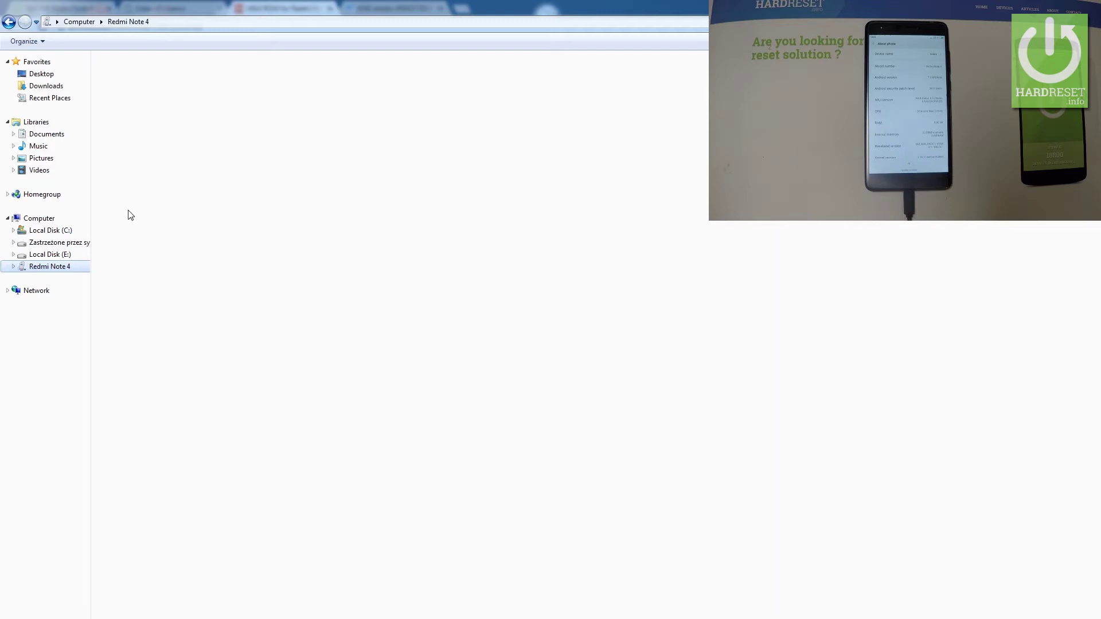
{"action": "key", "text": "ctrl+v"}
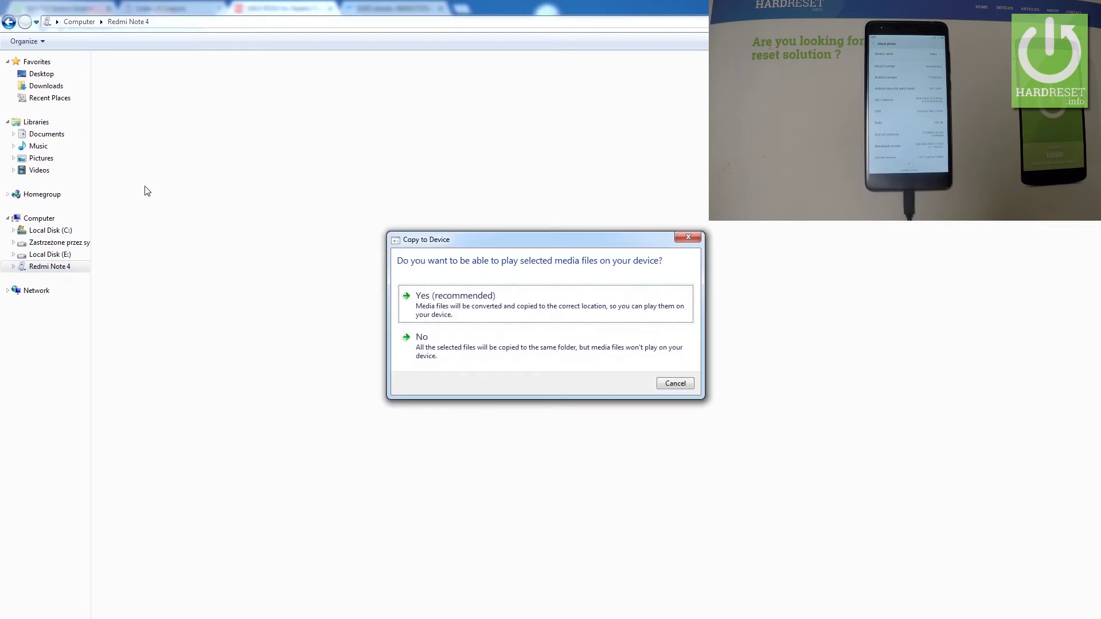
{"action": "left_click", "coordinate": [446, 314]}
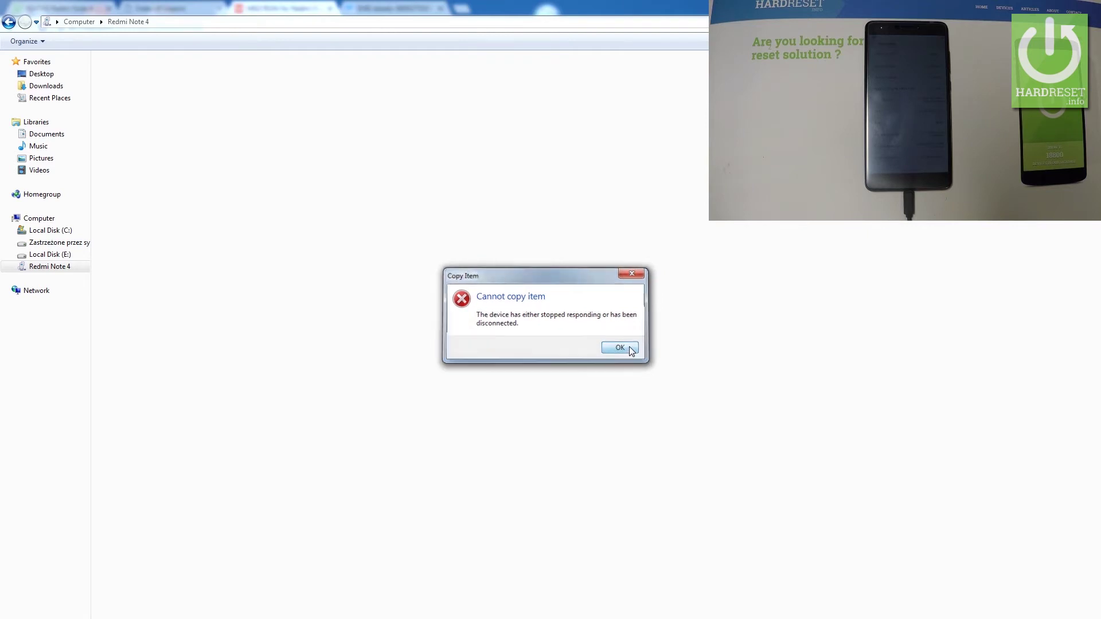
{"action": "left_click", "coordinate": [634, 273]}
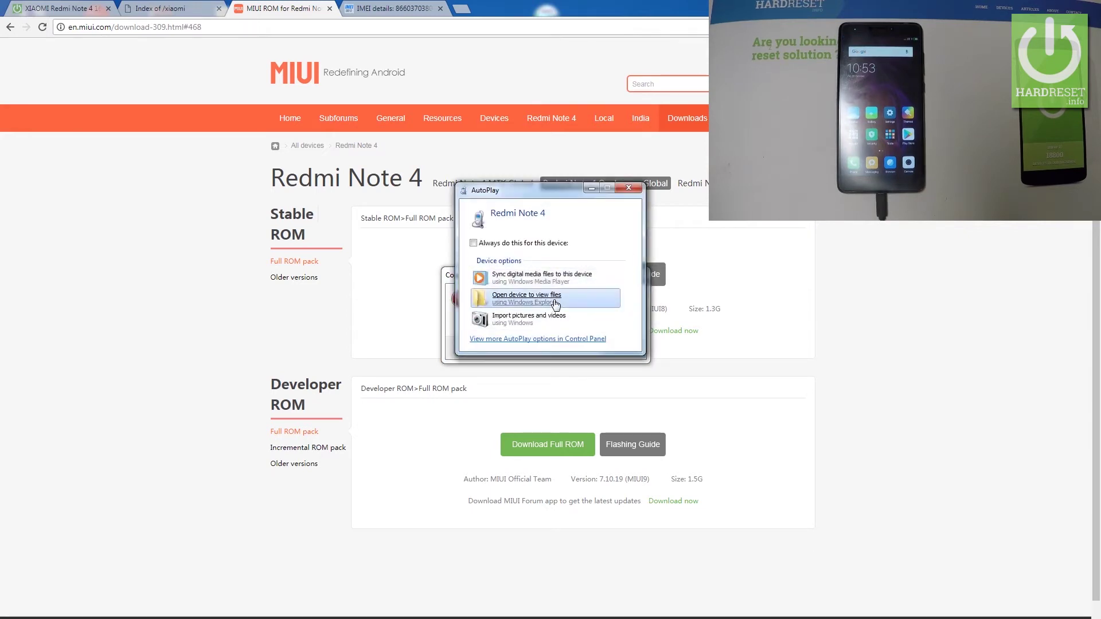
Open the Redmi Note 4's Internal shared storage and start copying the MIUI ROM archive there
{"action": "left_click", "coordinate": [526, 298]}
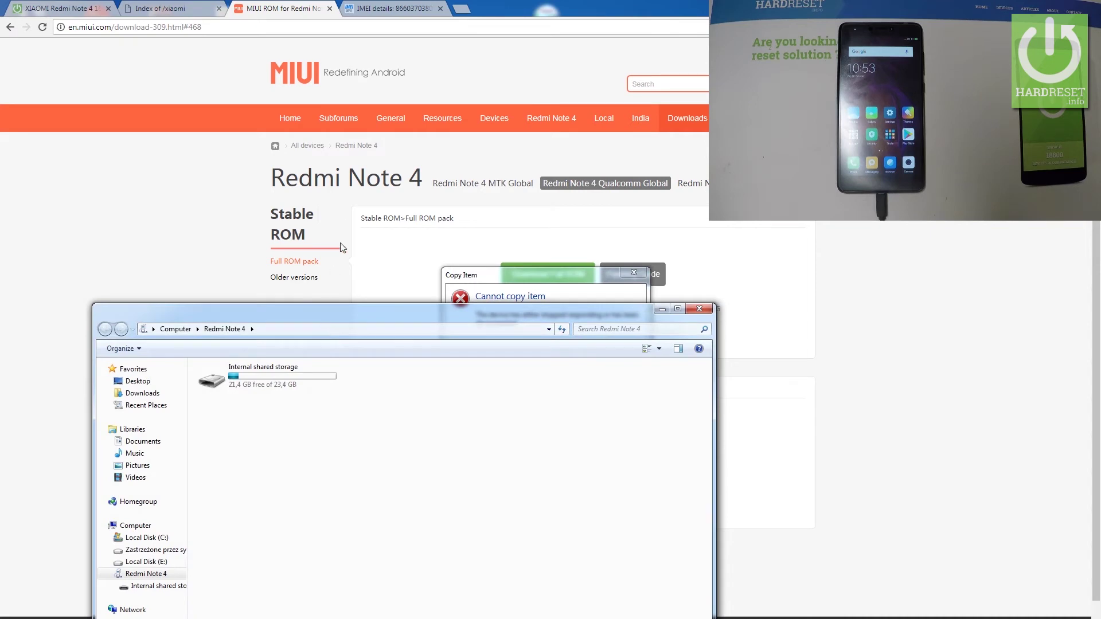
{"action": "left_click_drag", "start_coordinate": [367, 312], "coordinate": [381, 298]}
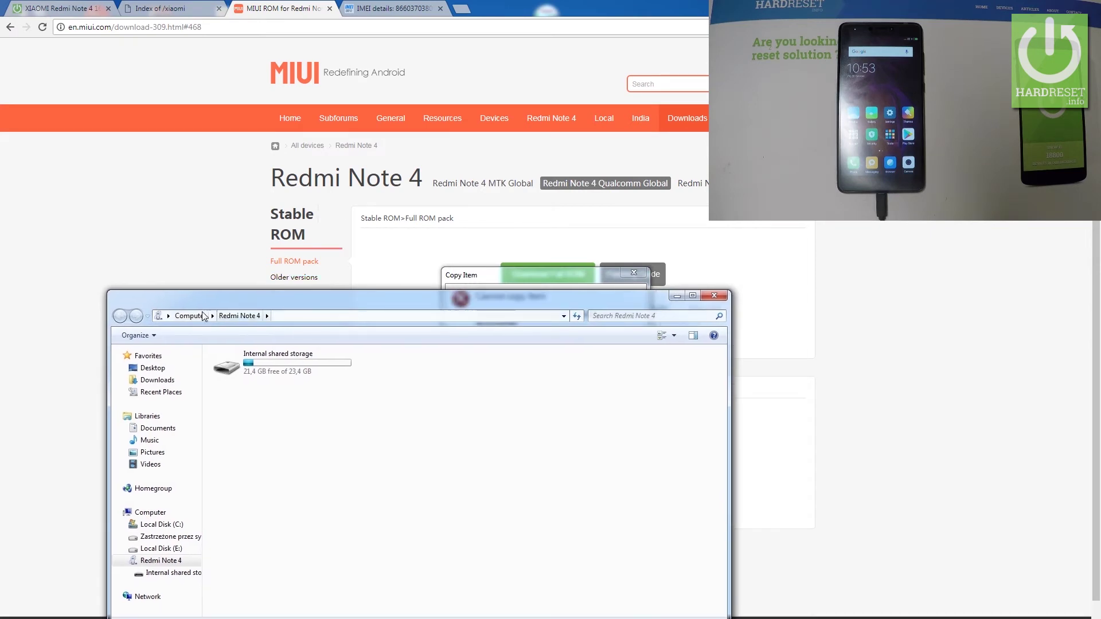
{"action": "left_click", "coordinate": [191, 315]}
{"action": "double_click", "coordinate": [295, 430]}
{"action": "double_click", "coordinate": [301, 374]}
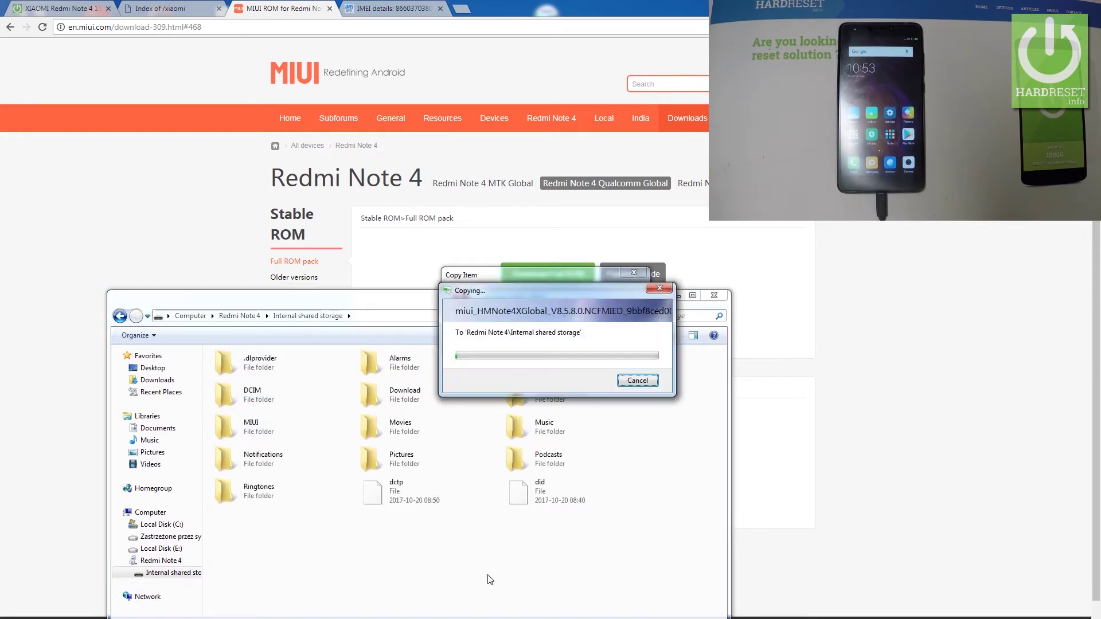
{"action": "left_click_drag", "start_coordinate": [466, 295], "coordinate": [349, 338]}
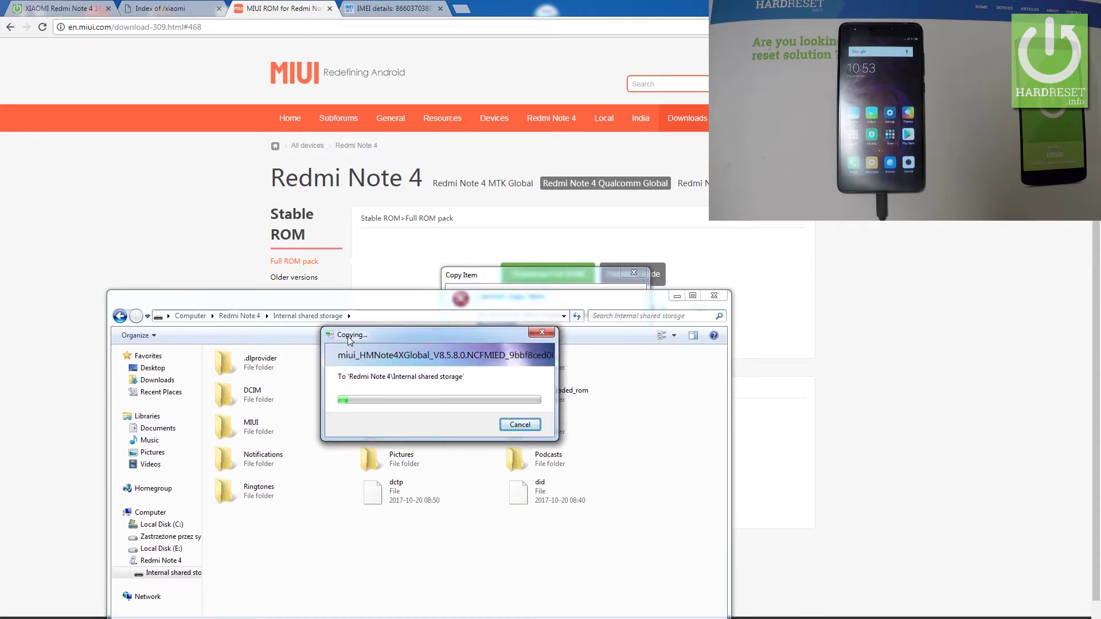